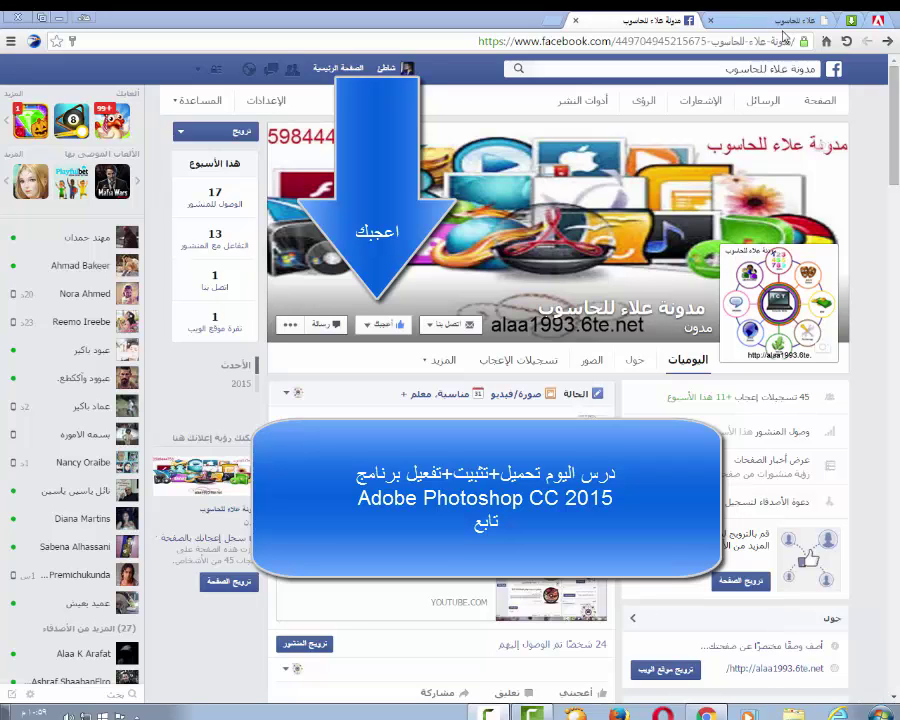
Step: Switch from Facebook to the browser tab showing the alaa1993.6te.net site
click(834, 22)
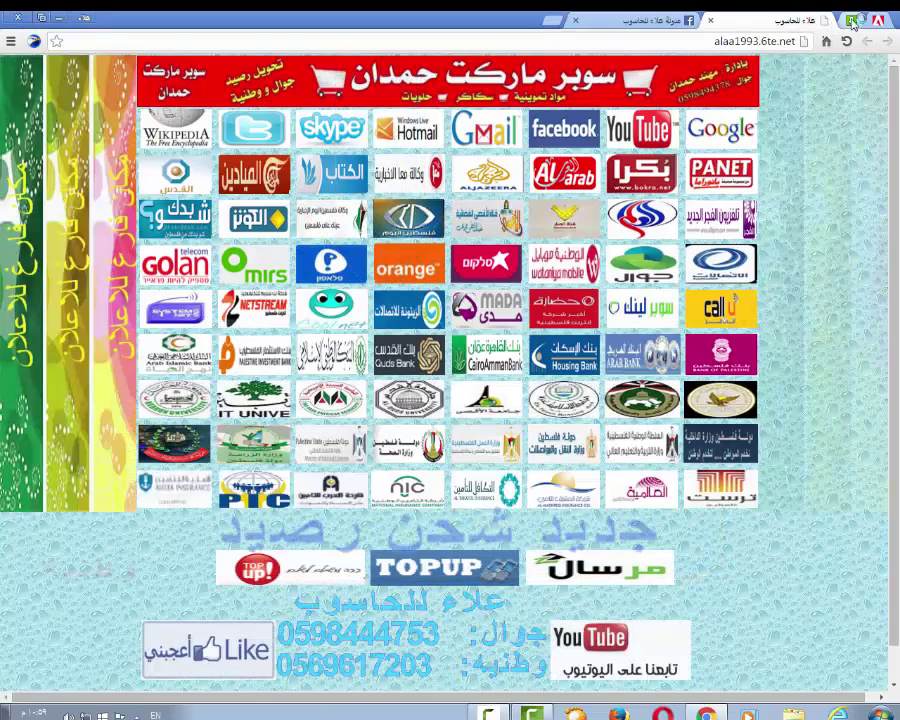
Step: Review the MediaFire crack and Photoshop CC download pages, then select the Photoshop archive on the desktop
click(850, 20)
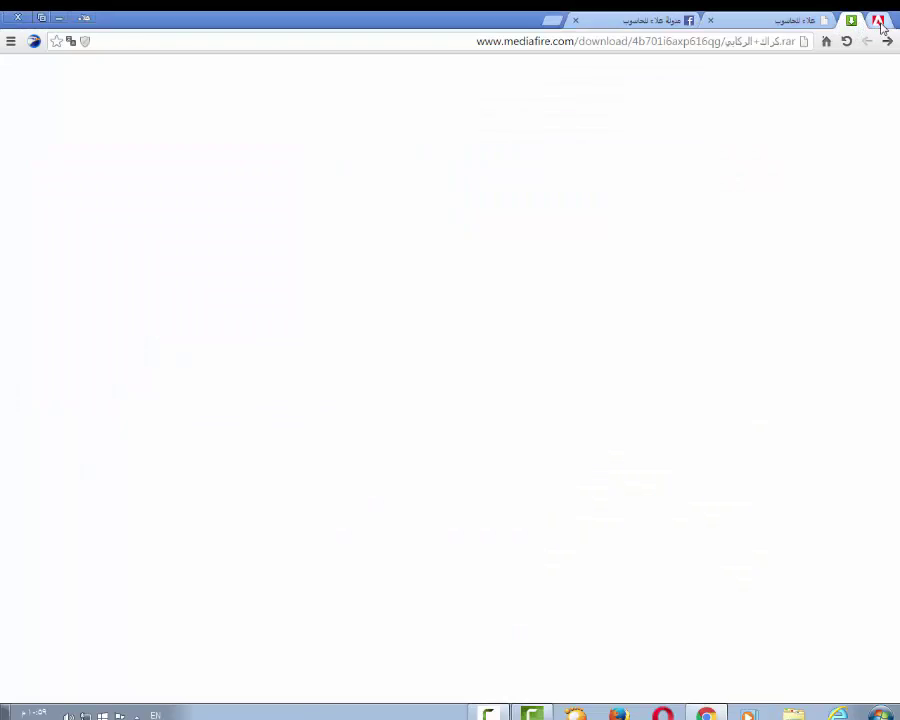
click(880, 22)
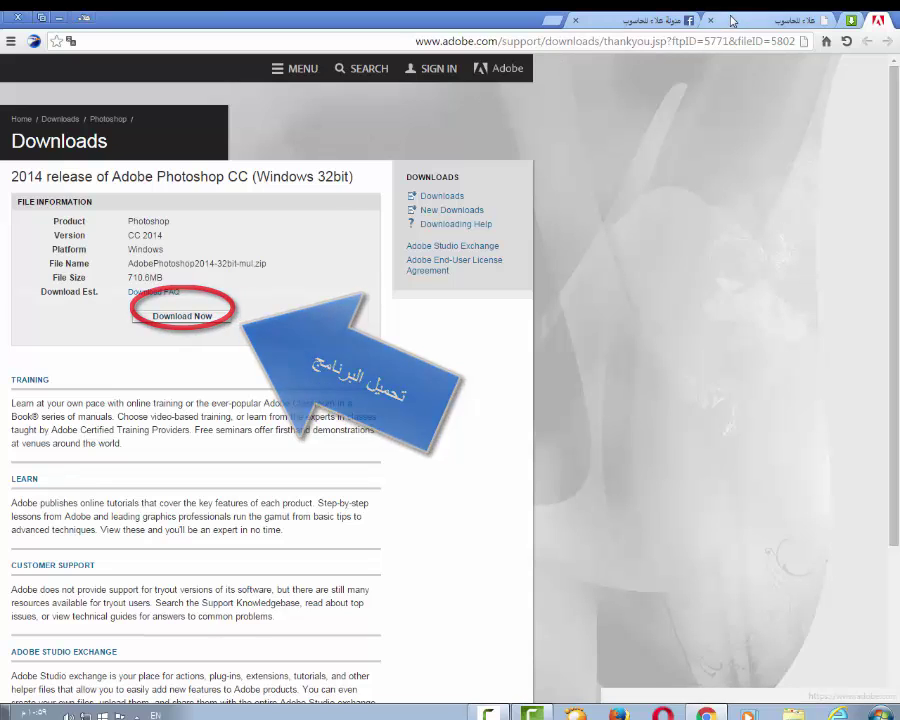
click(785, 20)
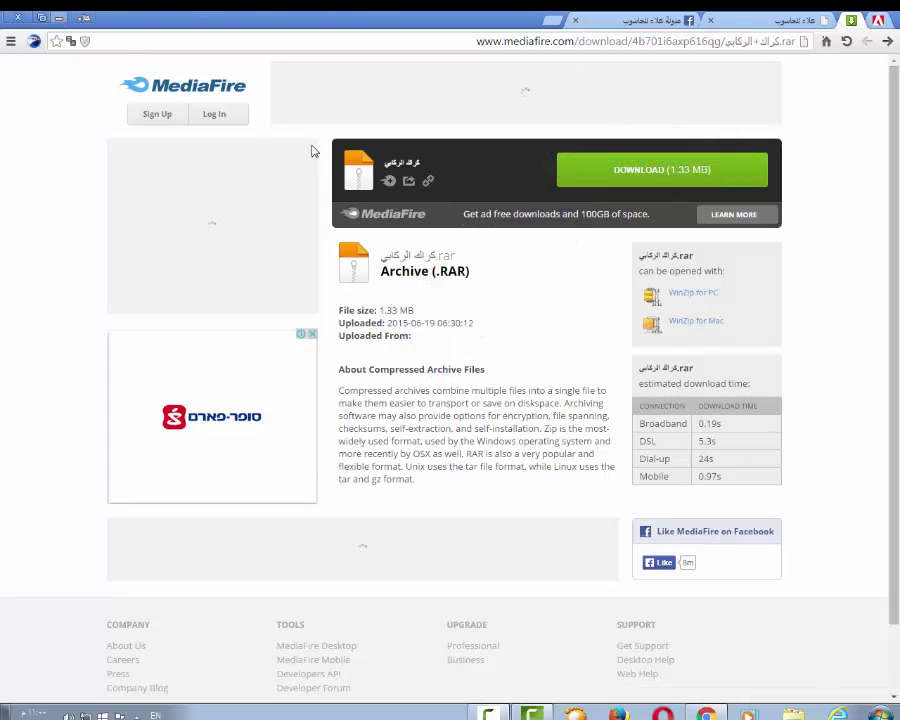
key(super+d)
click(295, 108)
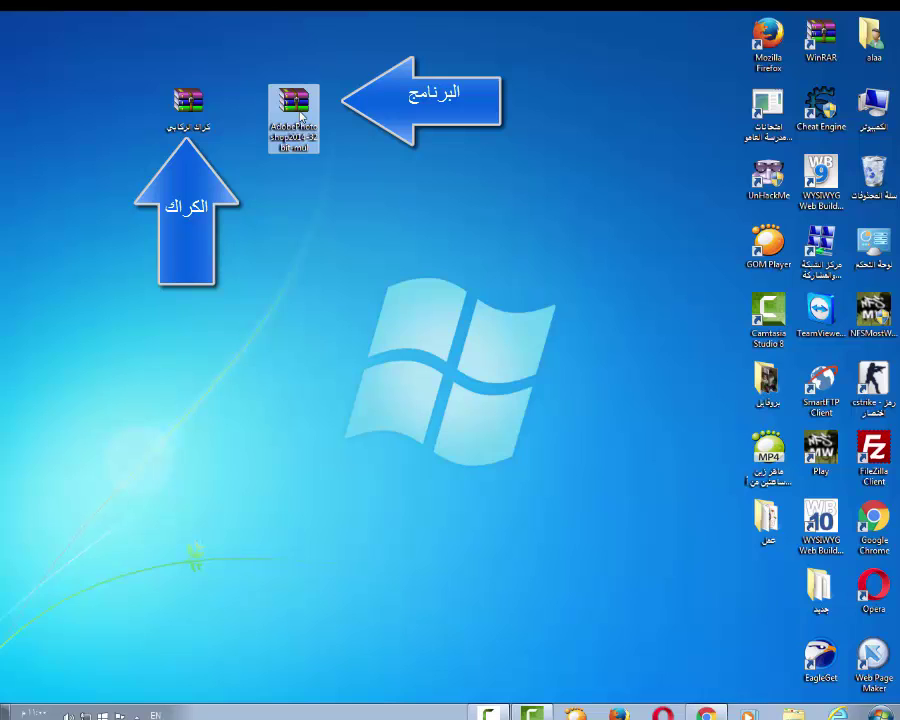
Step: Extract the AdobePhotoshop2014-32bit-mul archive onto the desktop with WinRAR Extract Here
right_click(300, 116)
click(316, 183)
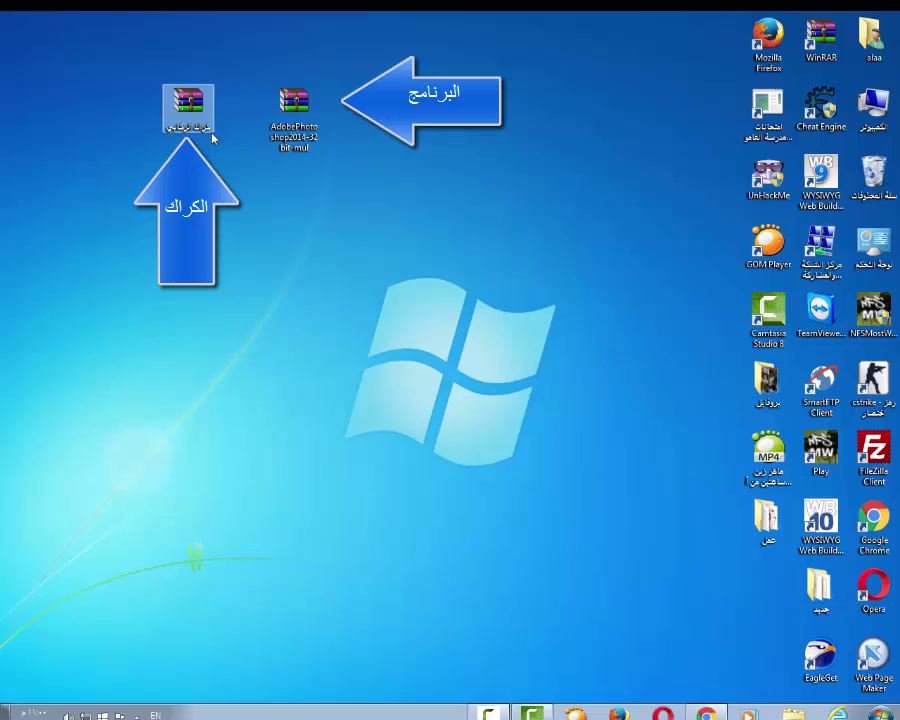
click(276, 125)
right_click(276, 130)
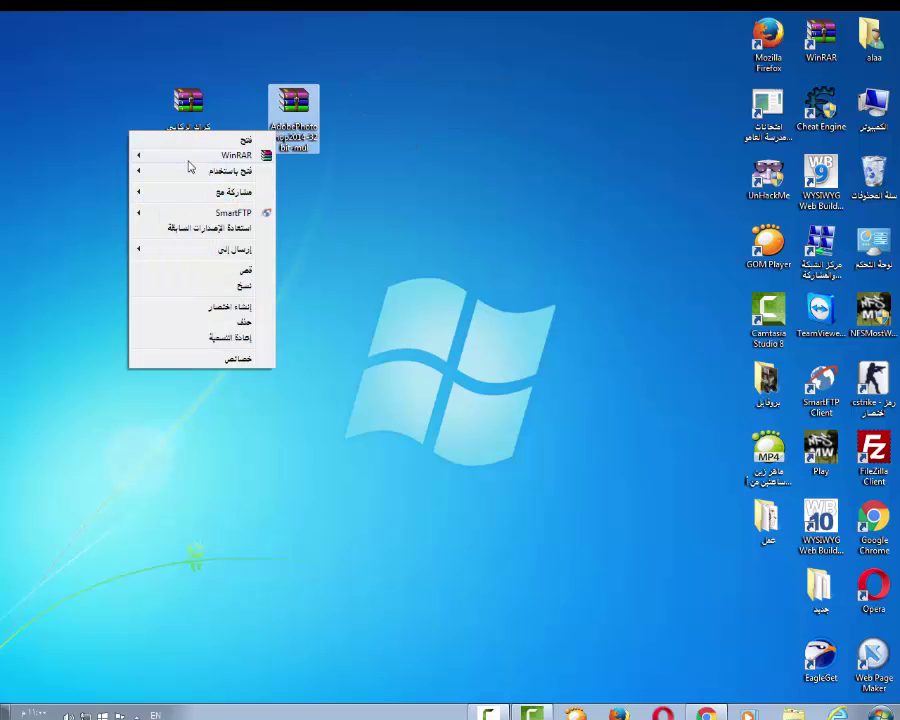
mouse_move(230, 155)
click(347, 178)
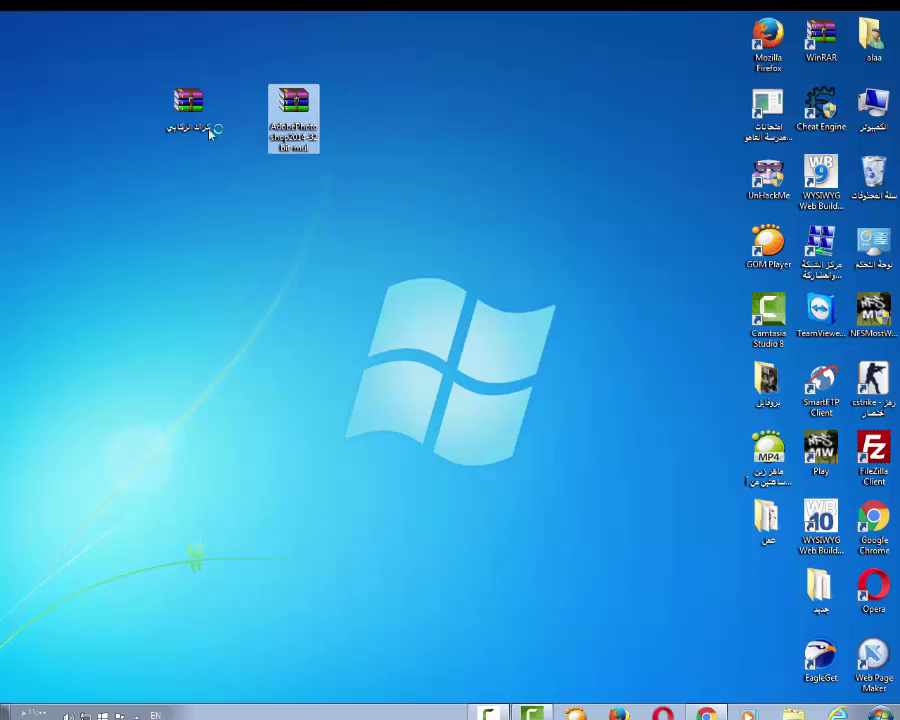
Step: Extract the crack archive onto the desktop and move the crack folder under the archives
right_click(186, 128)
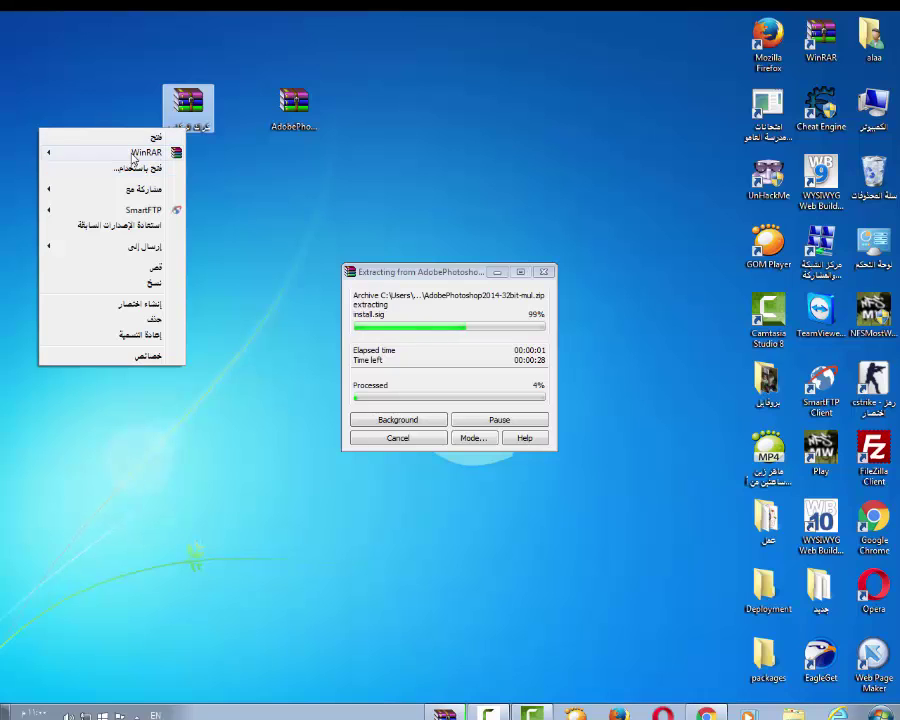
click(252, 170)
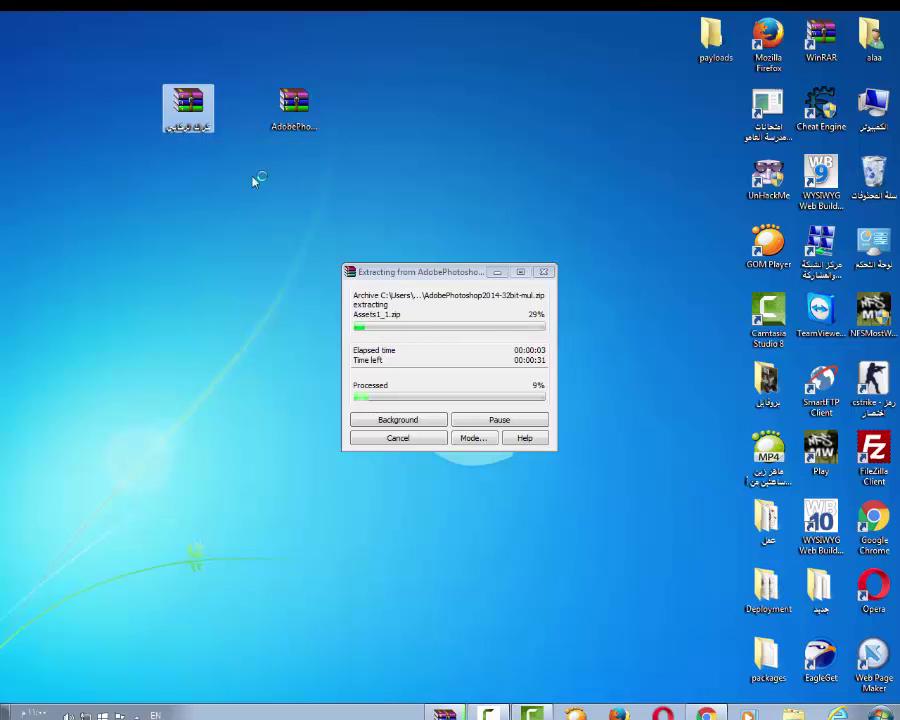
mouse_move(413, 273)
mouse_down()
mouse_move(556, 190)
mouse_move(371, 279)
mouse_up()
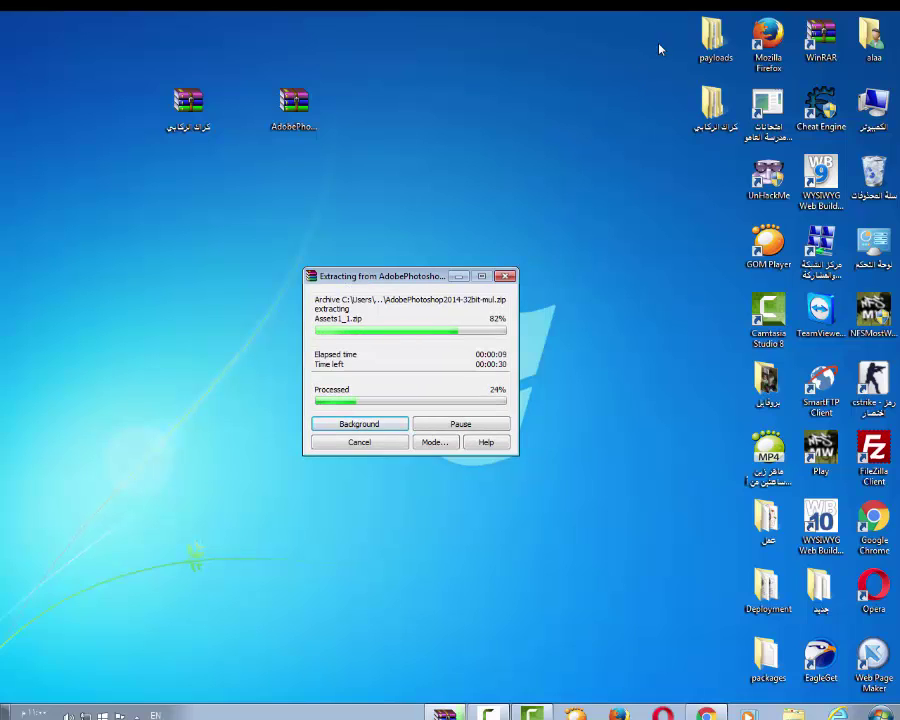
mouse_move(712, 105)
mouse_down()
mouse_move(308, 224)
mouse_move(145, 195)
mouse_up()
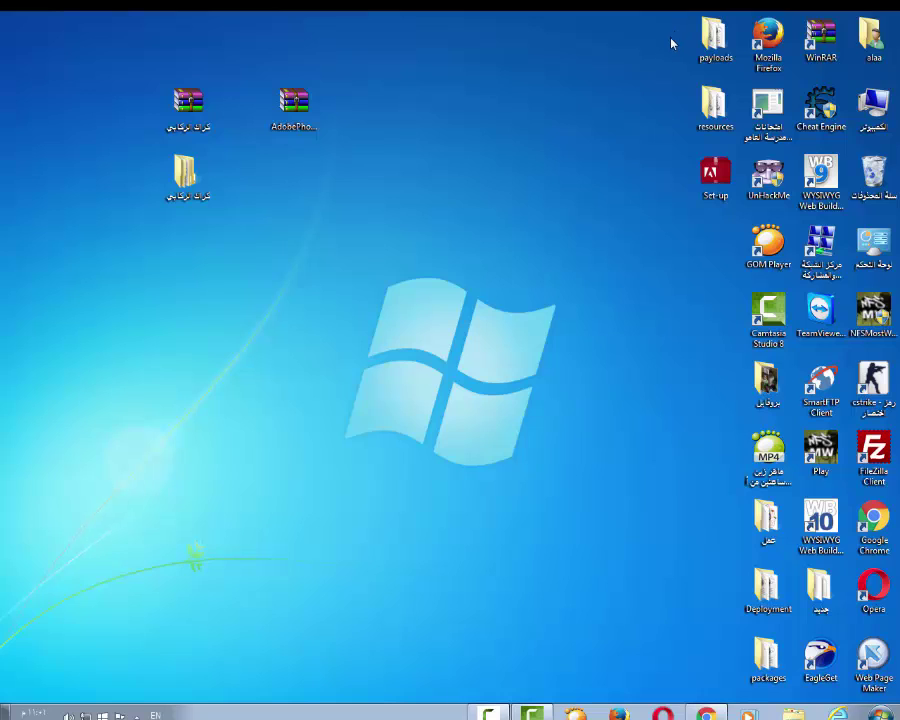
Step: Move the extracted payloads, resources and Set-up items beside the archives
drag(672, 38, 716, 200)
mouse_move(707, 113)
mouse_down()
mouse_move(281, 263)
mouse_move(283, 250)
mouse_up()
click(352, 242)
Step: Launch Set-up, then cancel the initializing Adobe Installer
click(292, 325)
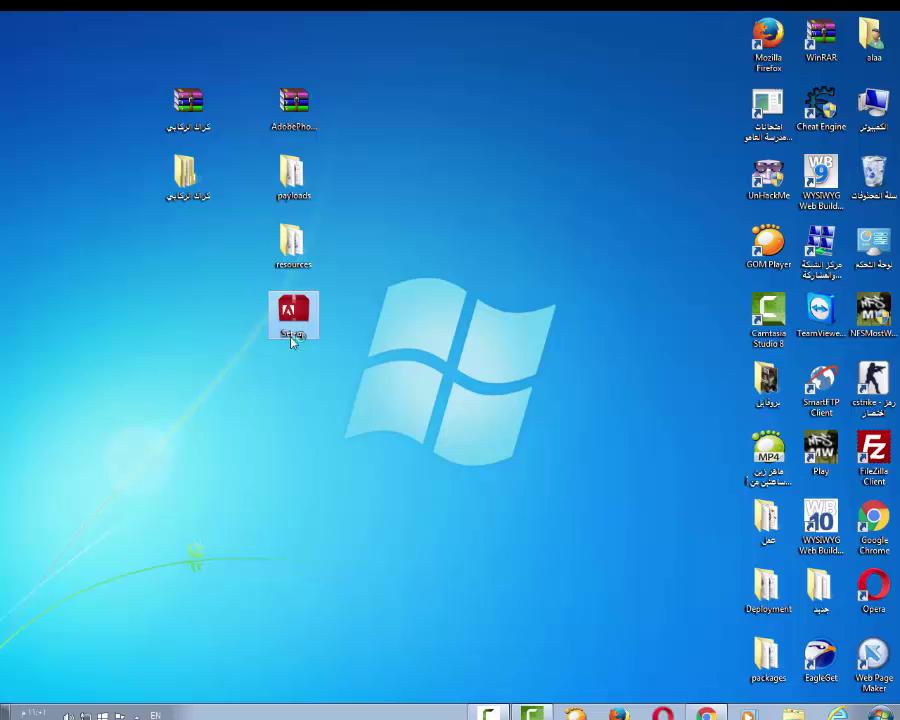
double_click(292, 338)
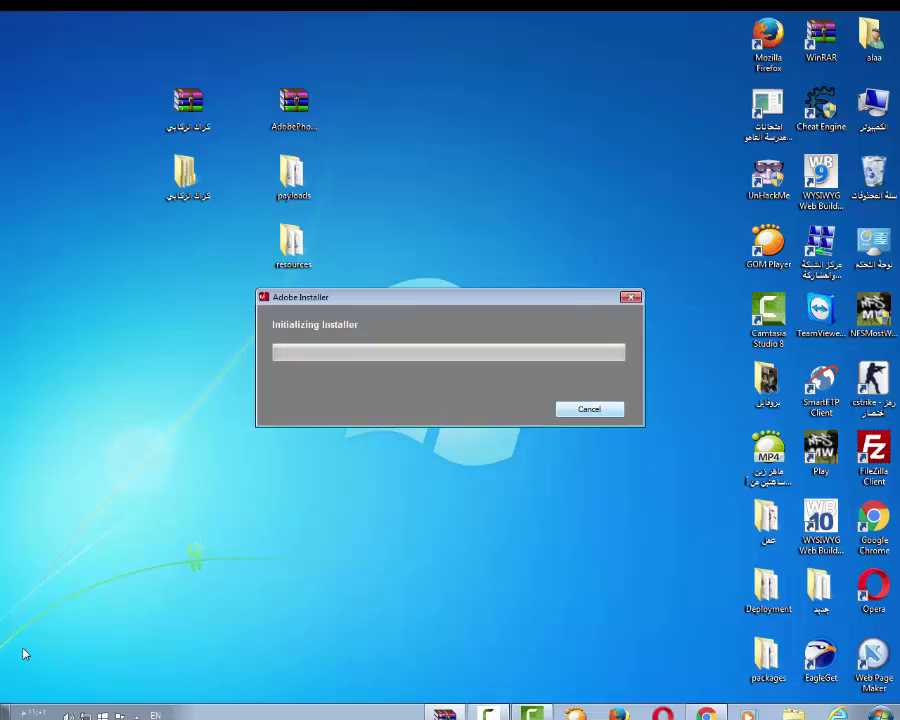
click(599, 408)
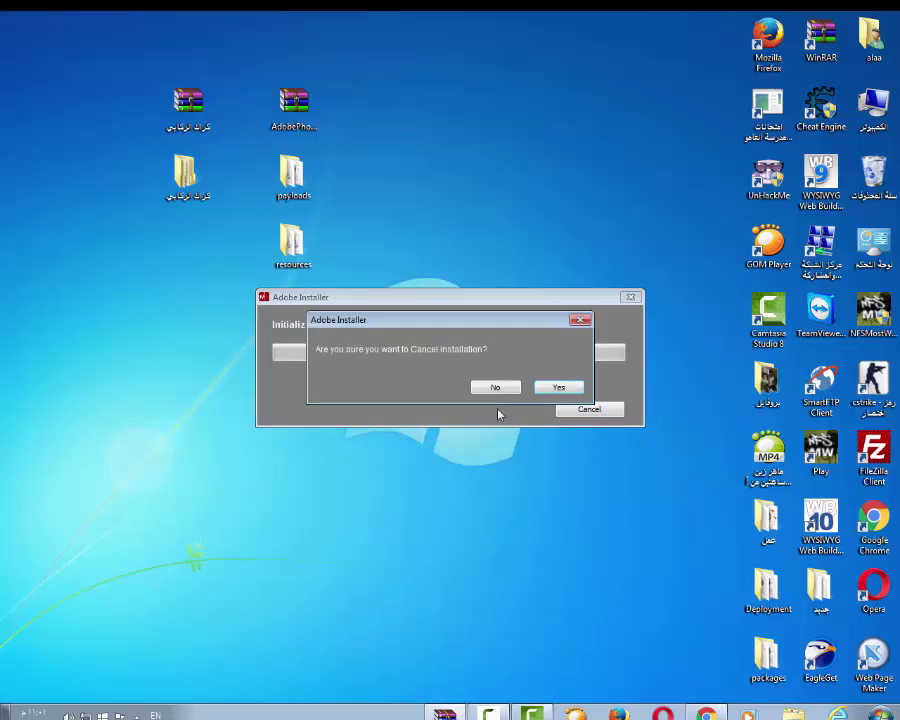
click(494, 386)
click(600, 410)
click(557, 386)
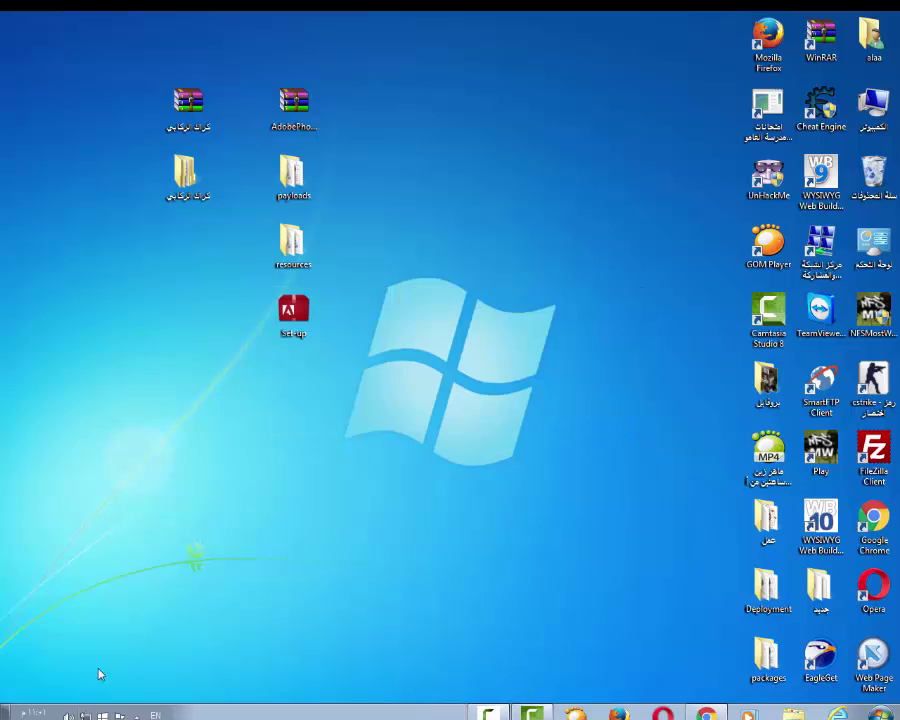
click(86, 715)
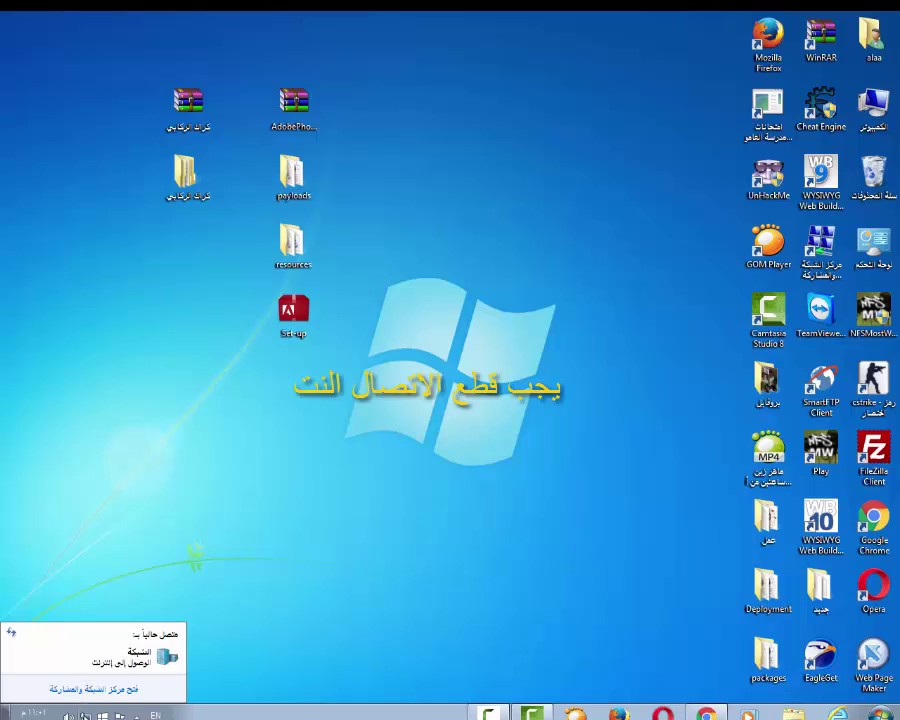
Step: Disable the Local Area Connection adapter through Network and Sharing Center to go offline
right_click(86, 714)
click(165, 706)
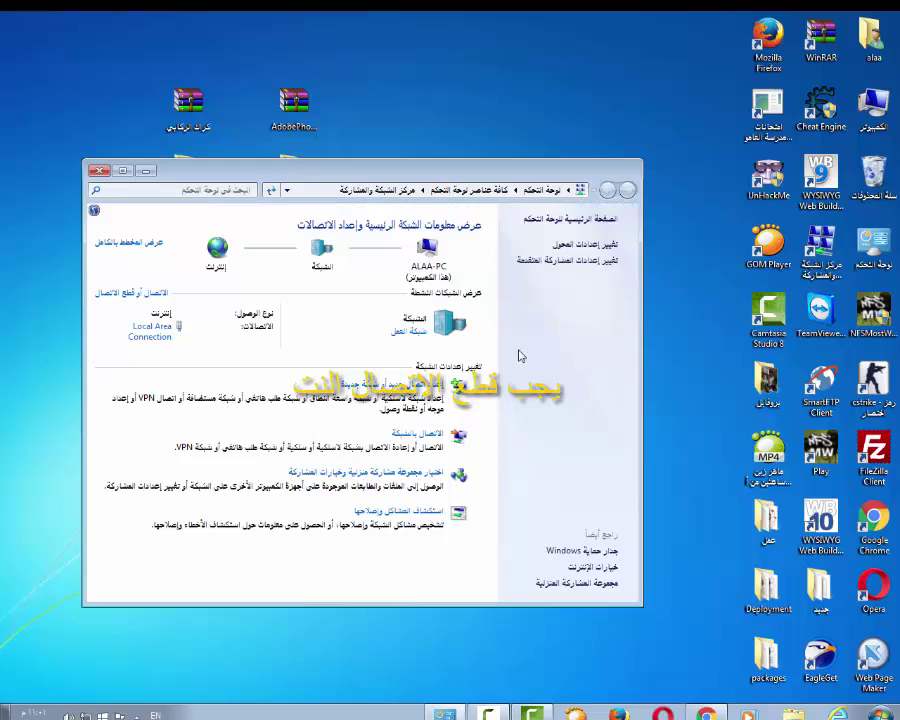
click(525, 254)
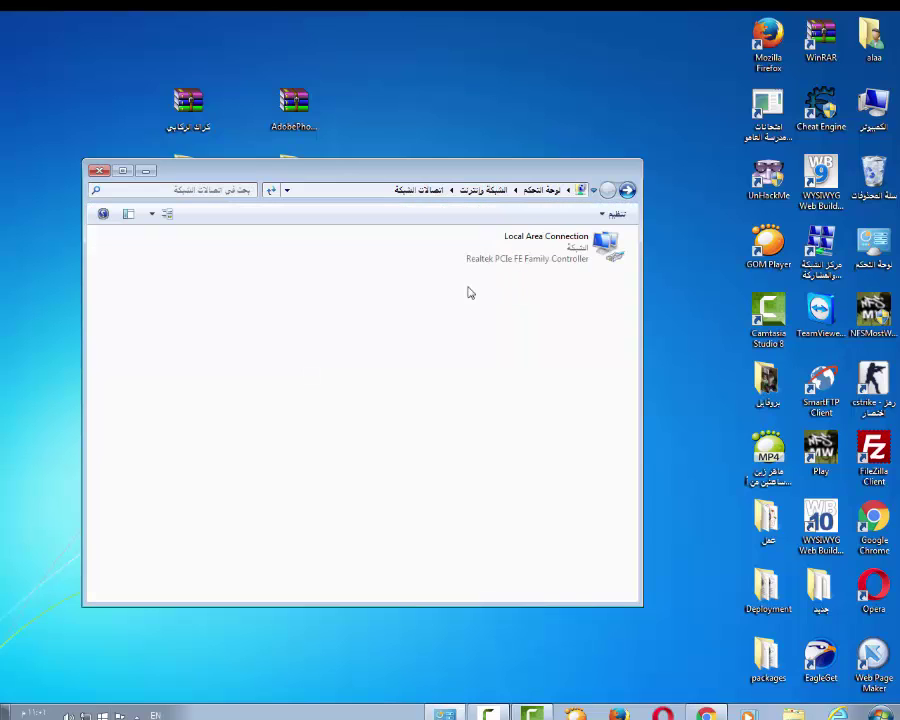
click(550, 255)
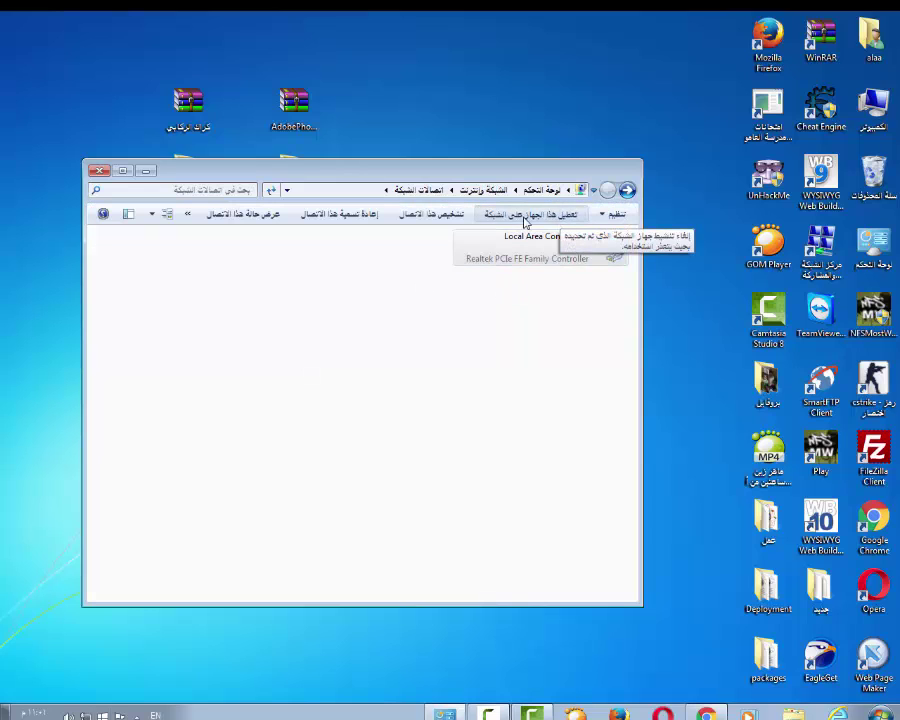
click(528, 226)
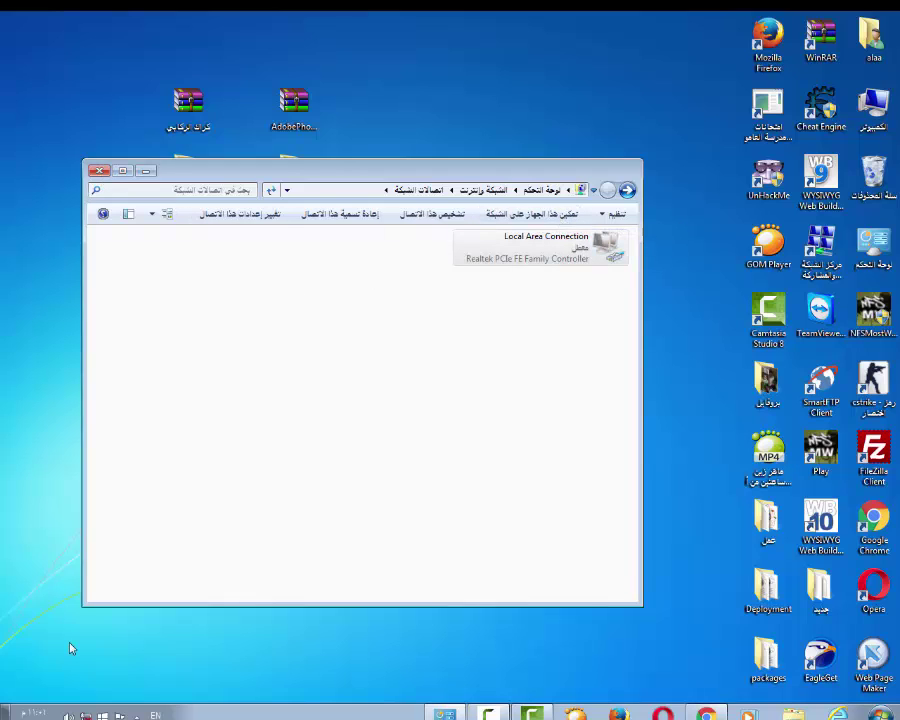
click(5, 712)
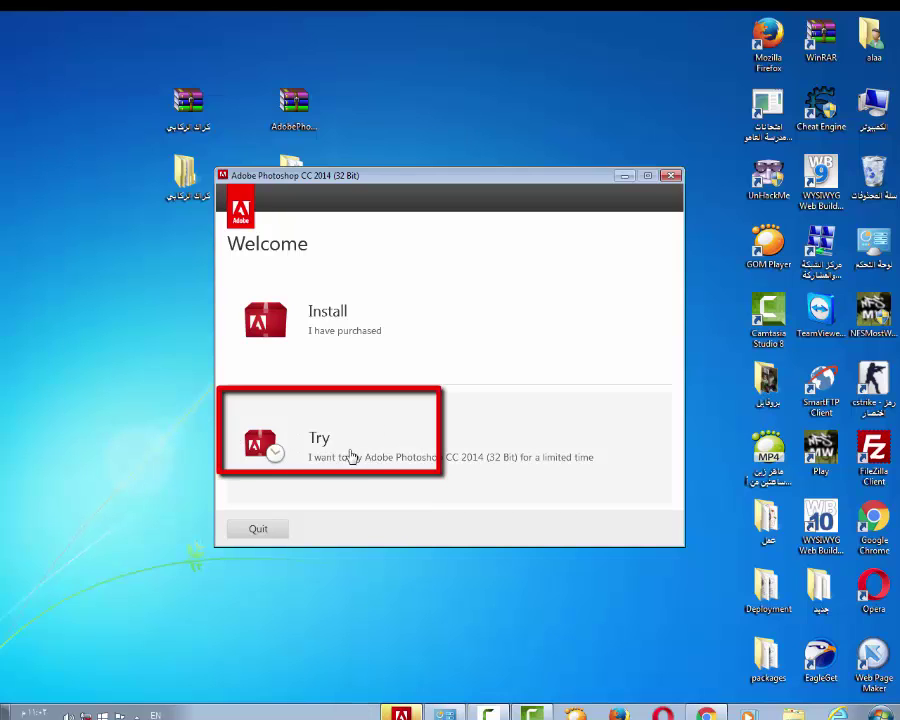
Step: Choose the trial install, continue offline past Adobe ID sign-in, and accept the licence agreement
click(297, 462)
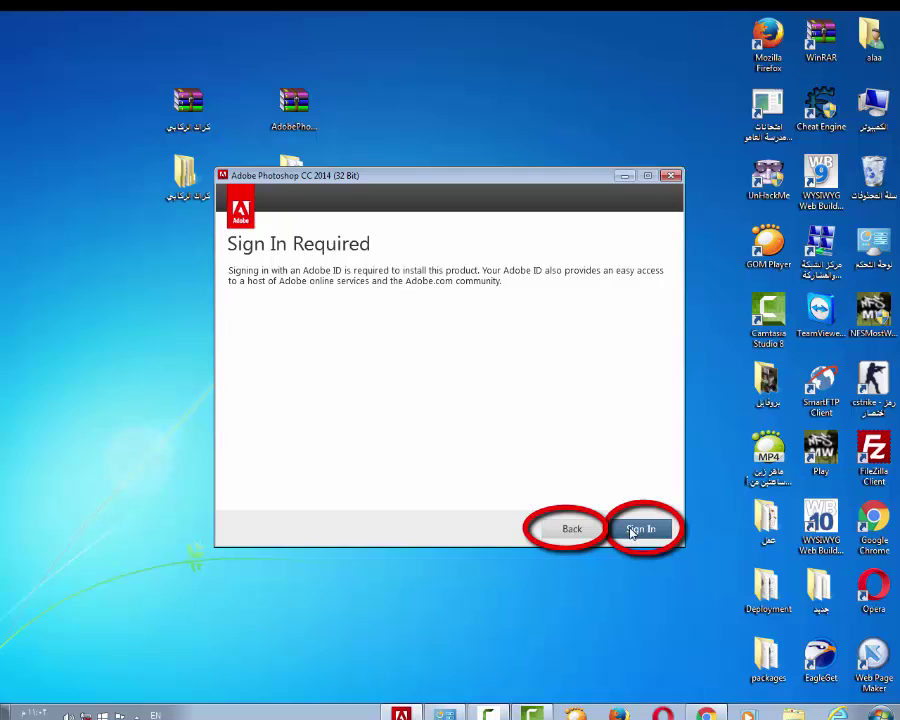
click(572, 529)
click(402, 475)
click(652, 533)
click(573, 531)
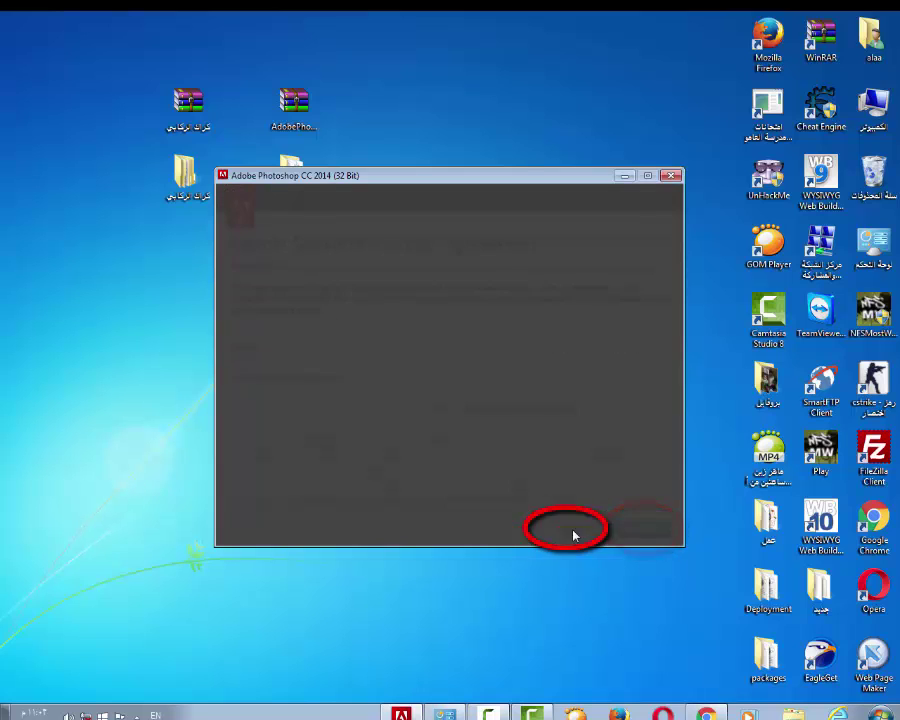
click(639, 528)
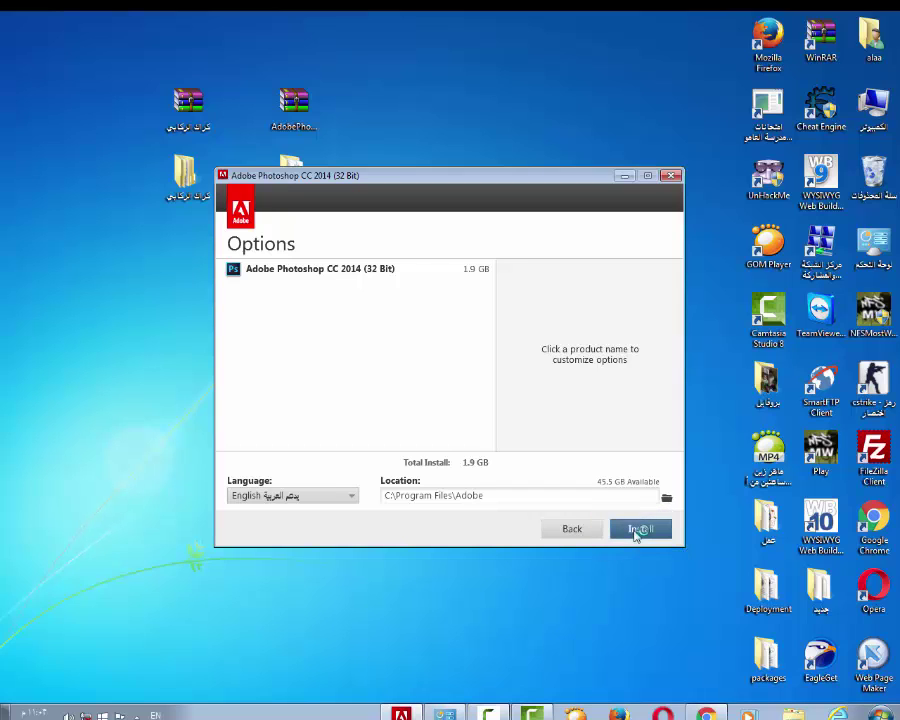
Step: Install Photoshop CC 2014 into C:\Program Files\Adobe and close the finished installer
click(635, 532)
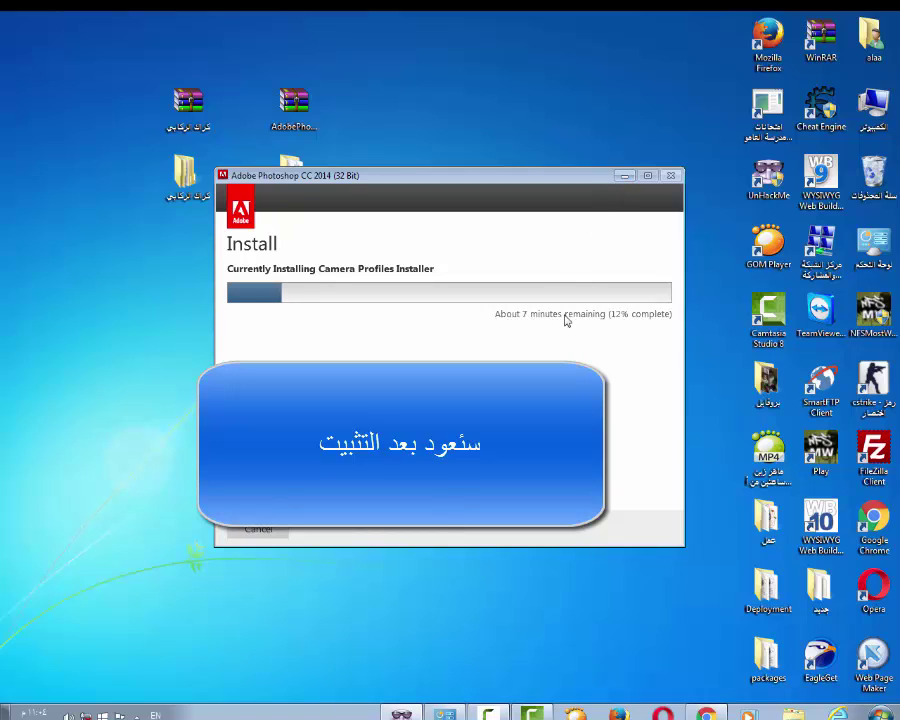
mouse_move(488, 713)
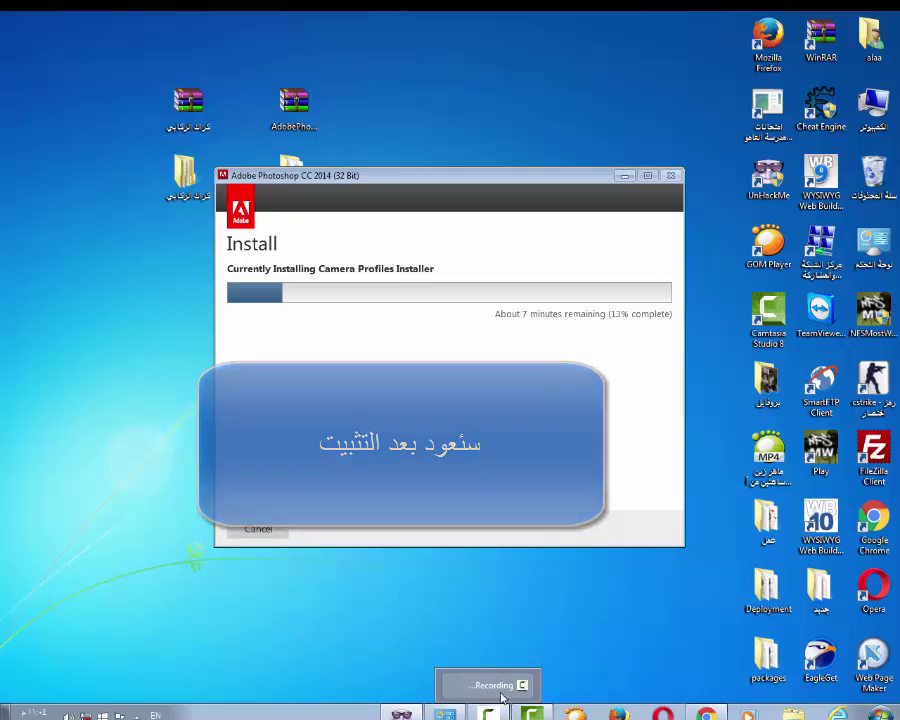
click(500, 684)
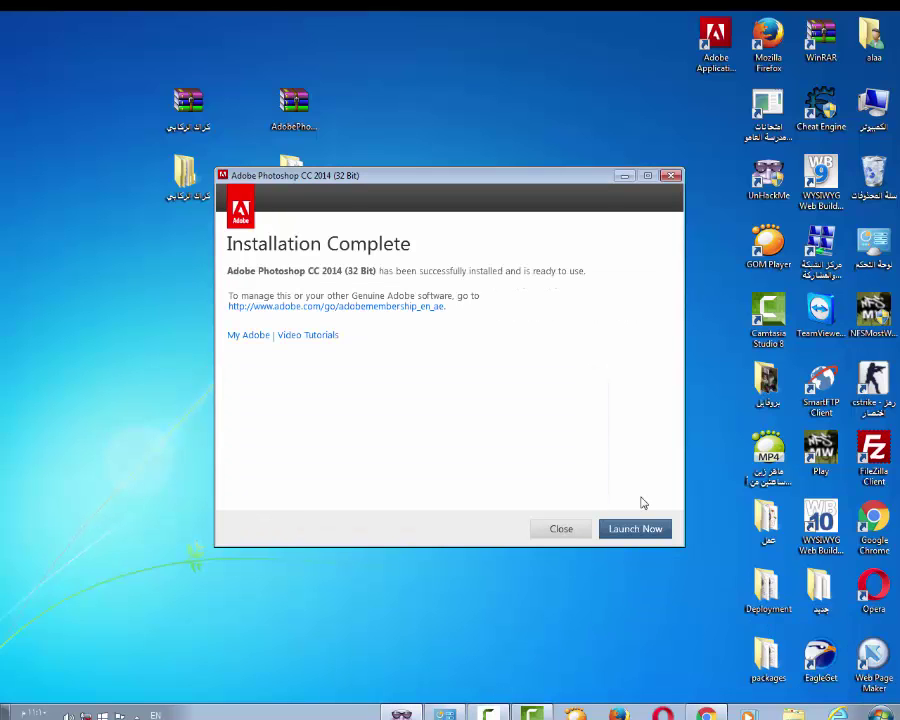
key(Escape)
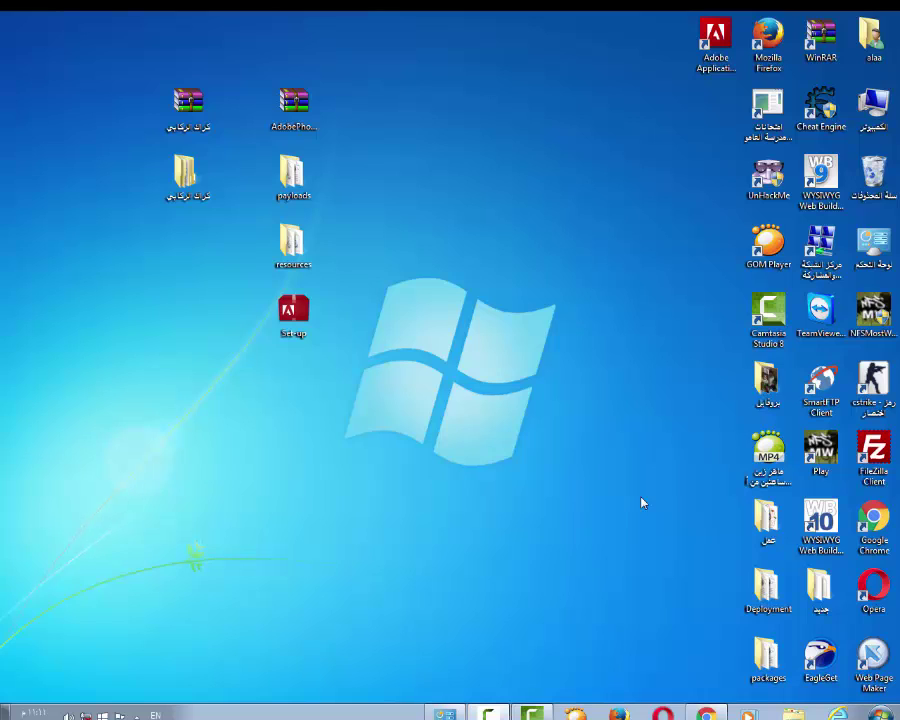
key(Menu)
key(Down)
key(Down)
key(Down)
key(Return)
key(a)
key(Return)
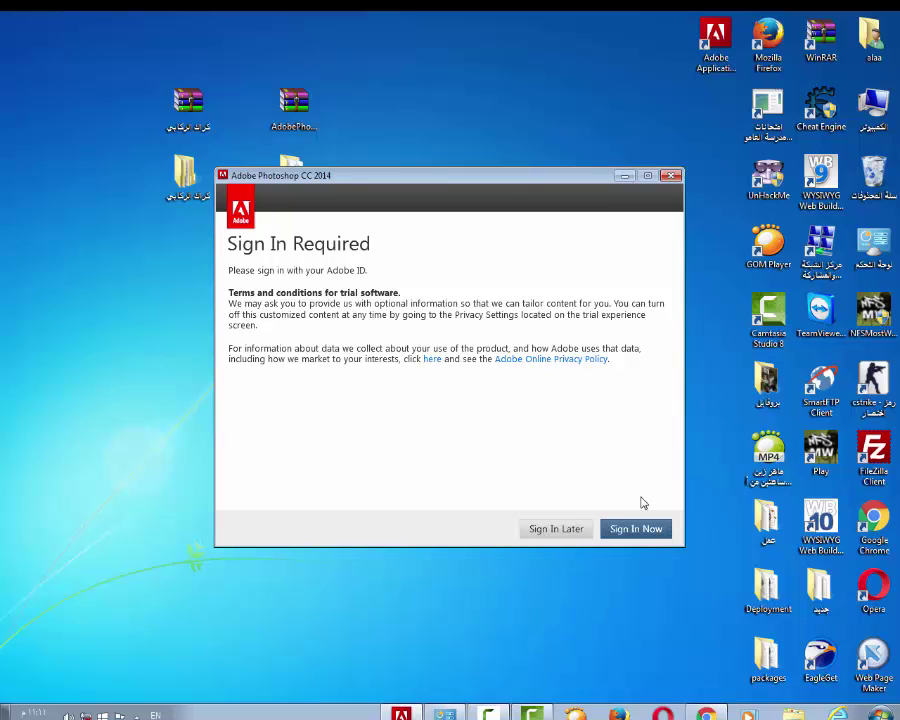
key(Return)
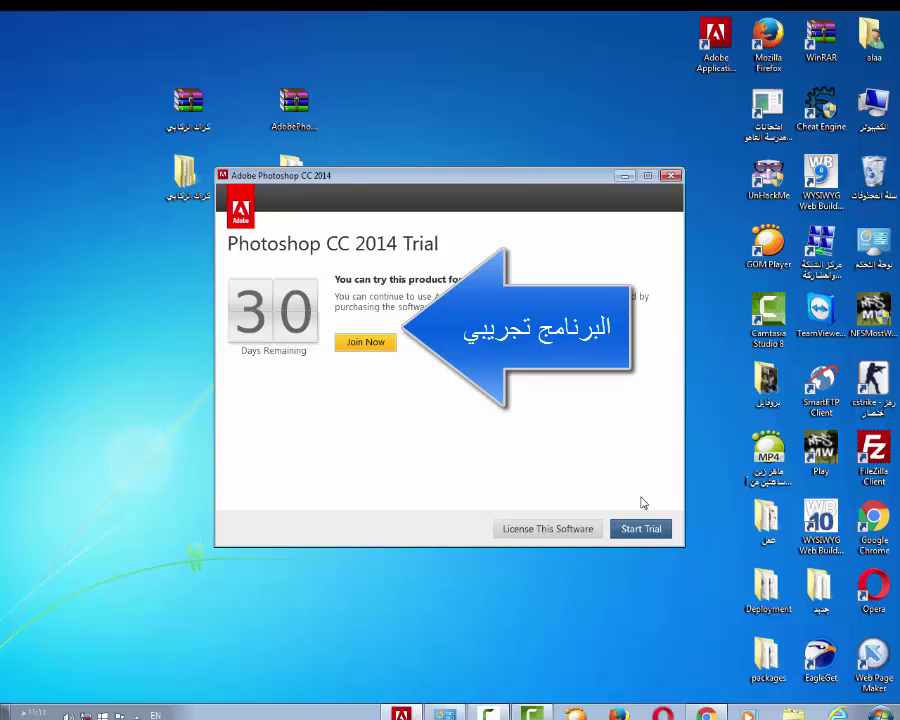
key(Return)
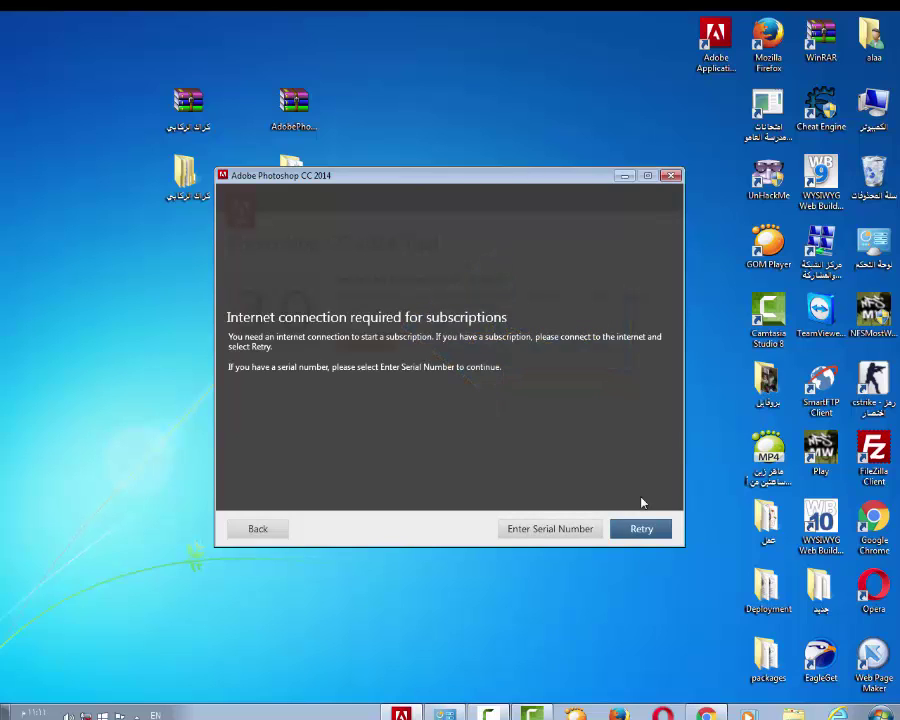
key(Return)
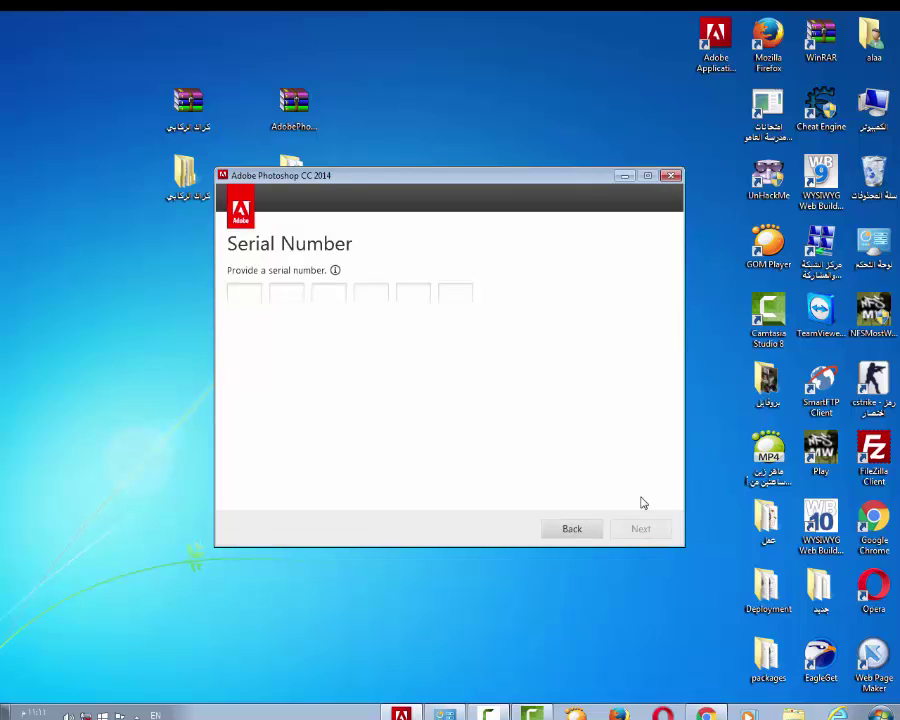
key(Escape)
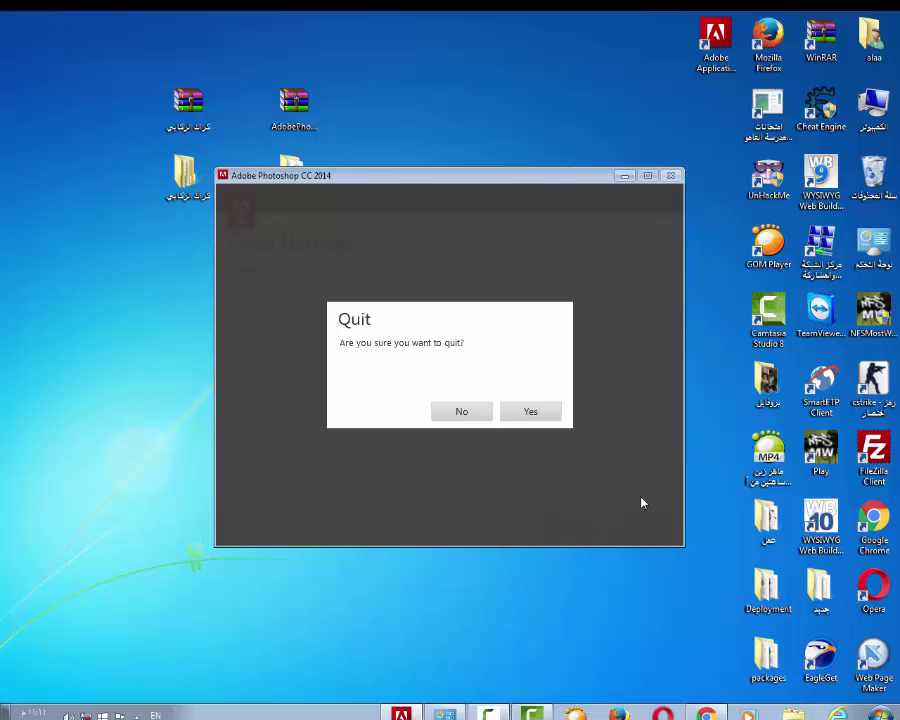
key(Return)
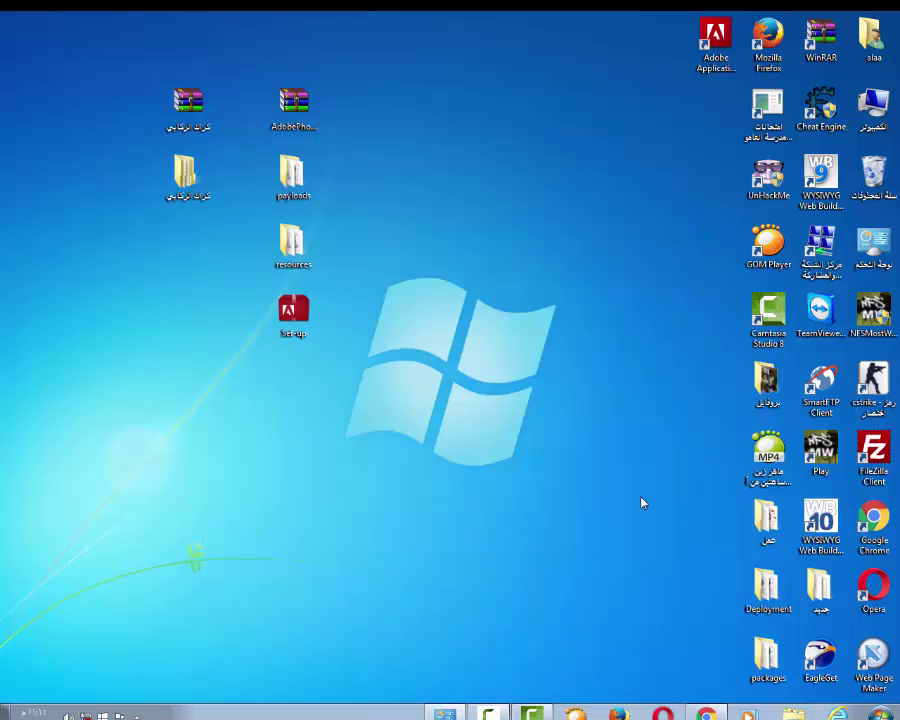
Step: Copy amtlib.dll from the crack folder's 32 bit subfolder
key(Down)
key(Return)
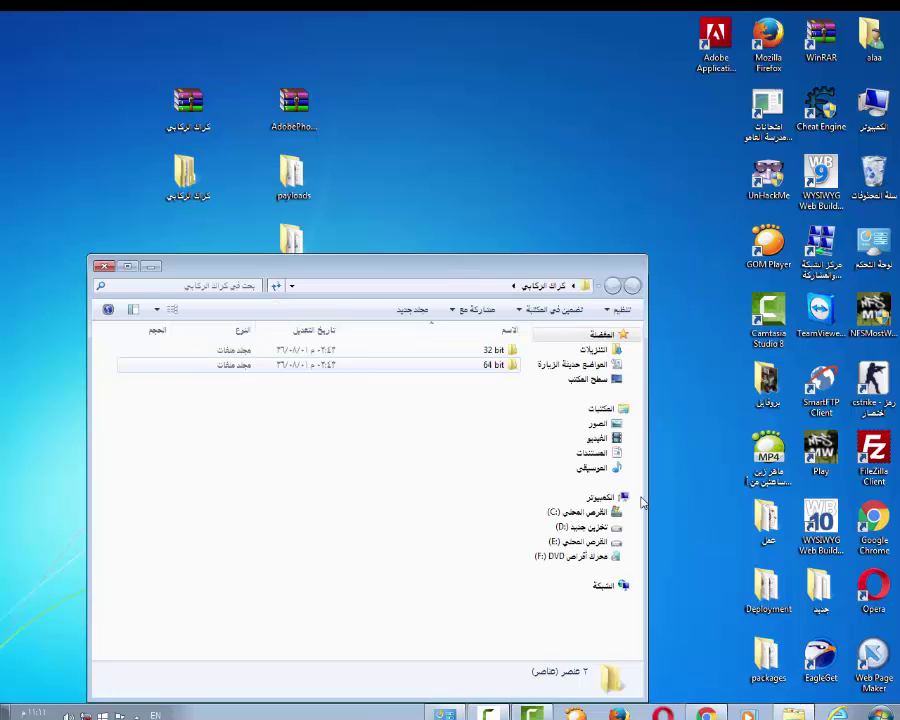
key(Up)
key(Return)
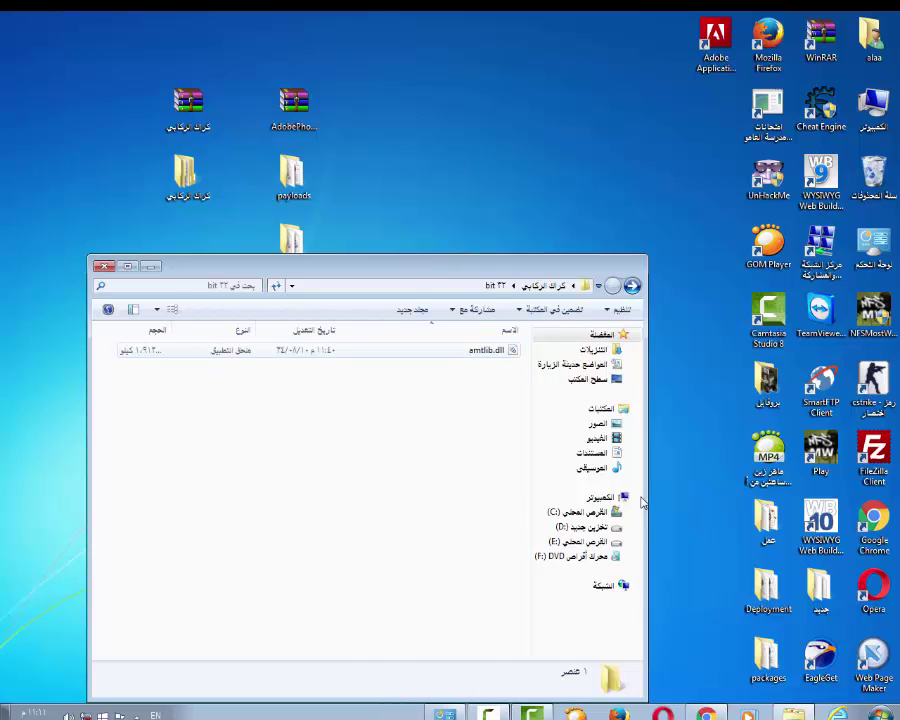
key(Down)
key(Menu)
key(Down)
key(Down)
key(Down)
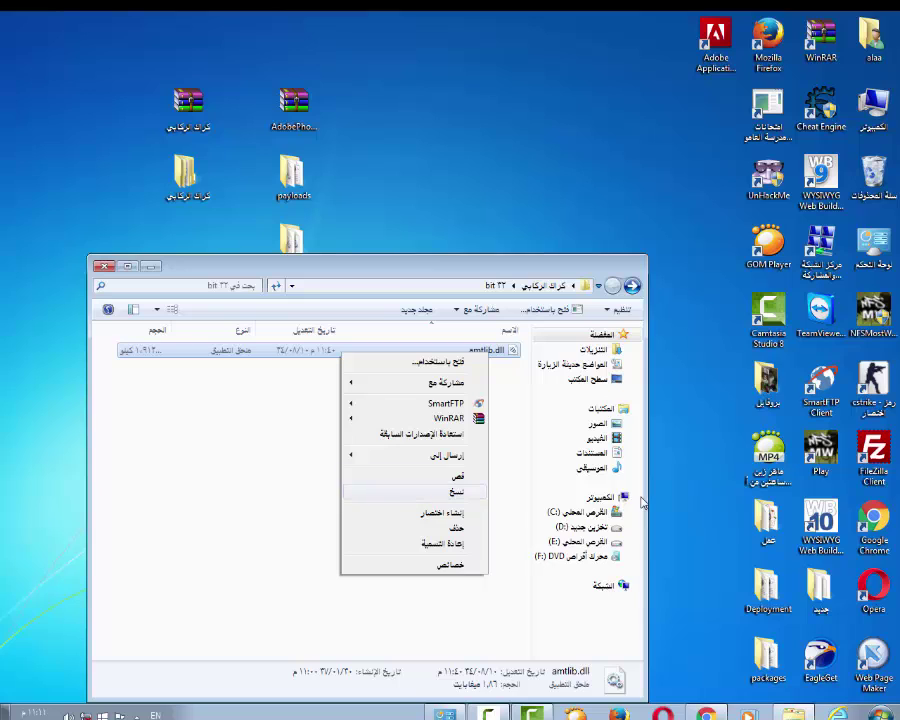
key(Return)
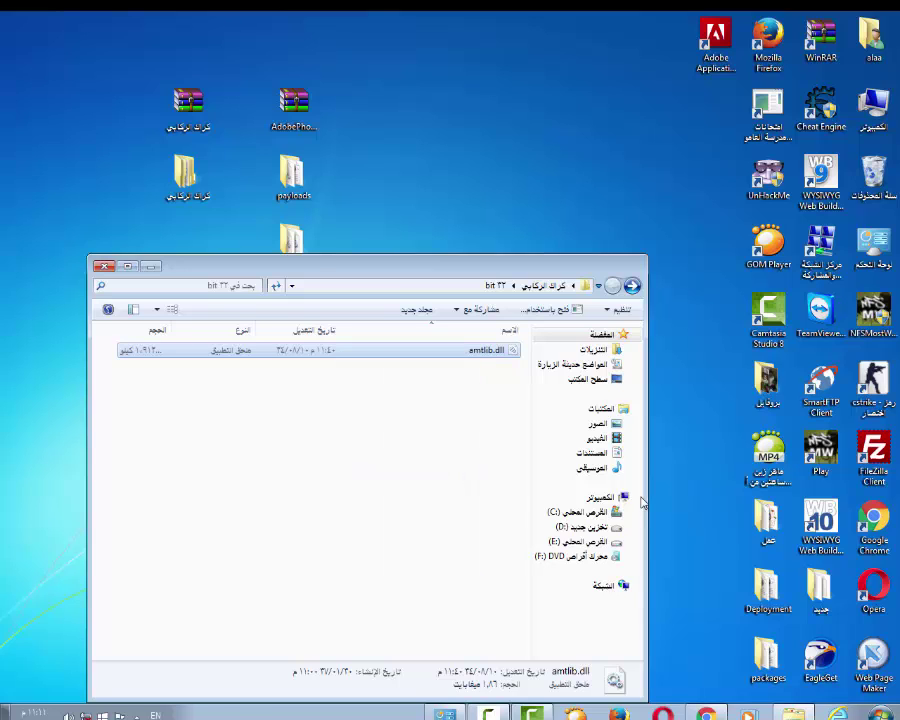
Step: Paste amtlib.dll into Adobe's OOBE\PDApp\core folder, replacing the existing file
key(super+d)
key(Menu)
key(Down)
key(Down)
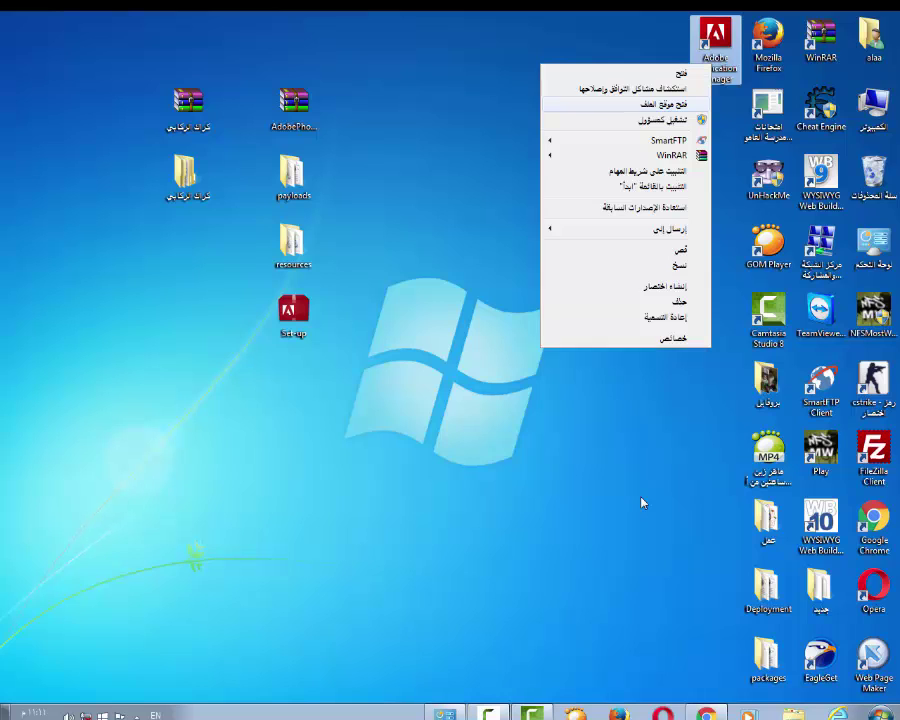
key(Return)
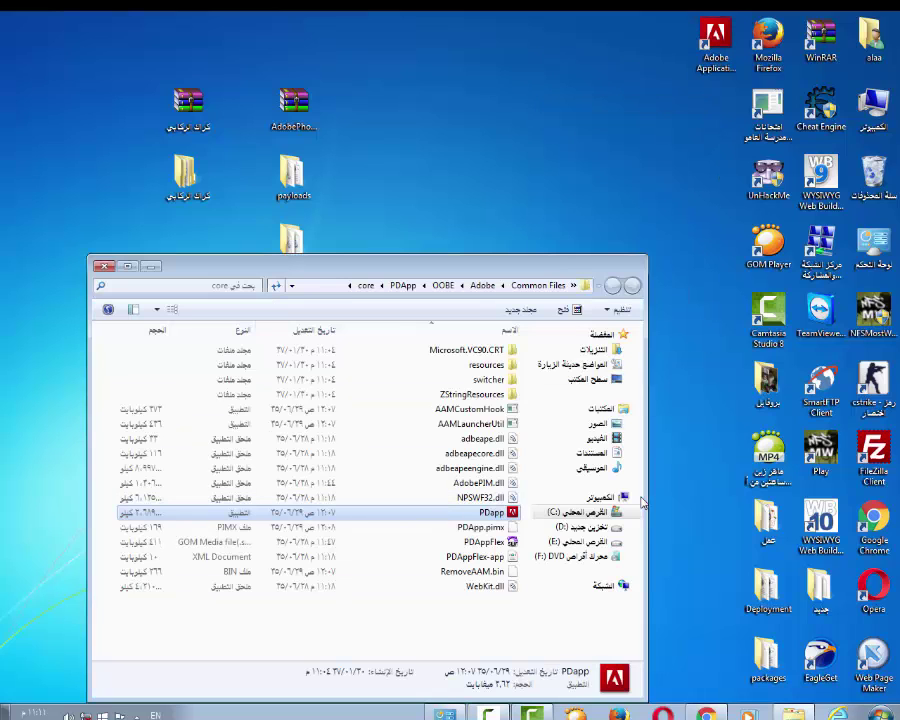
key(ctrl+space)
key(Menu)
key(Down)
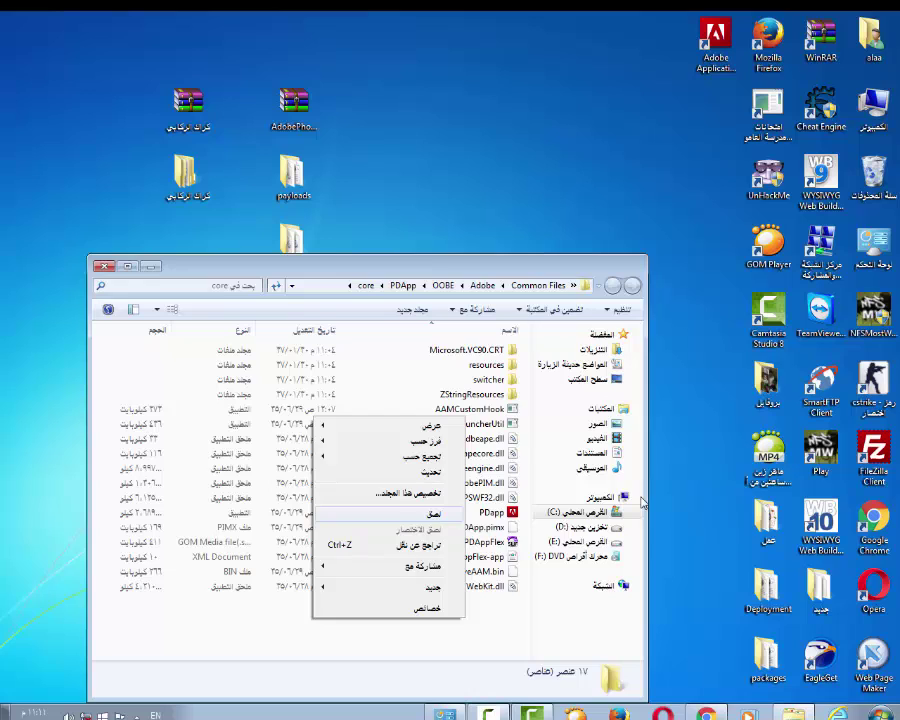
key(Return)
key(Return)
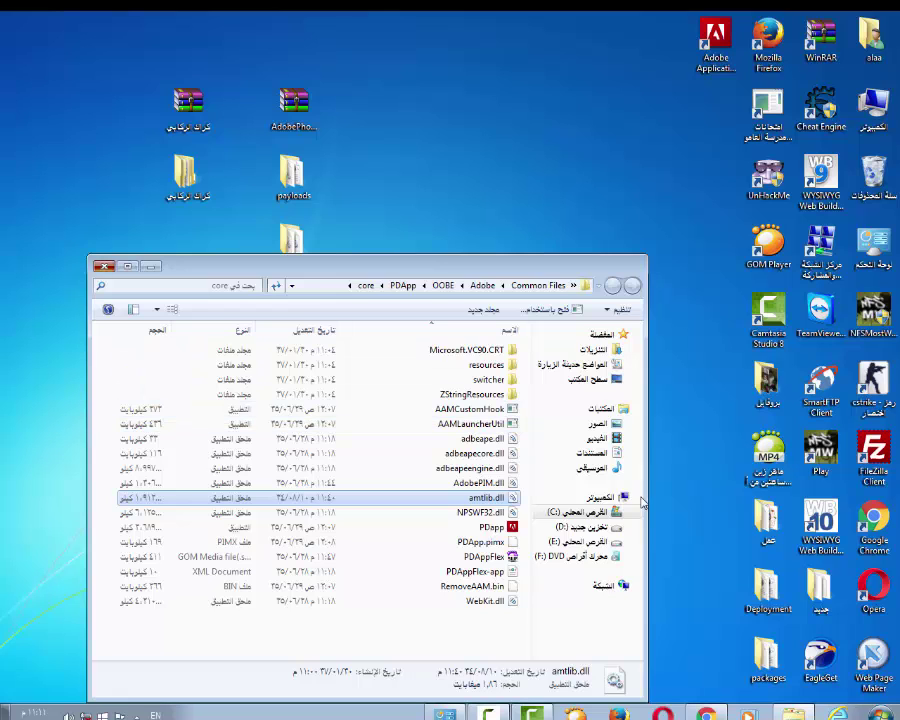
key(alt+F4)
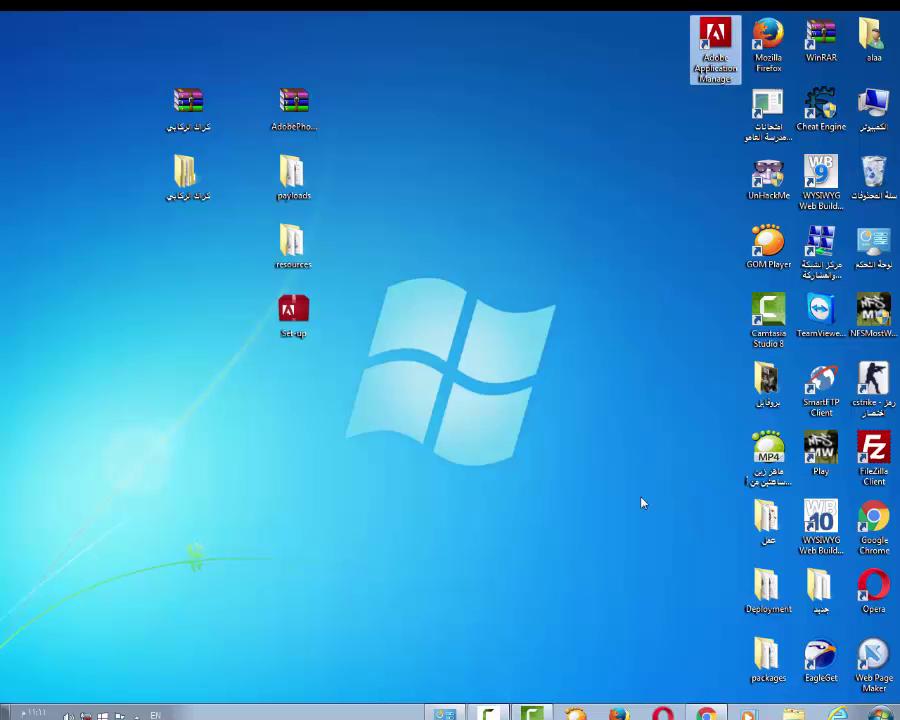